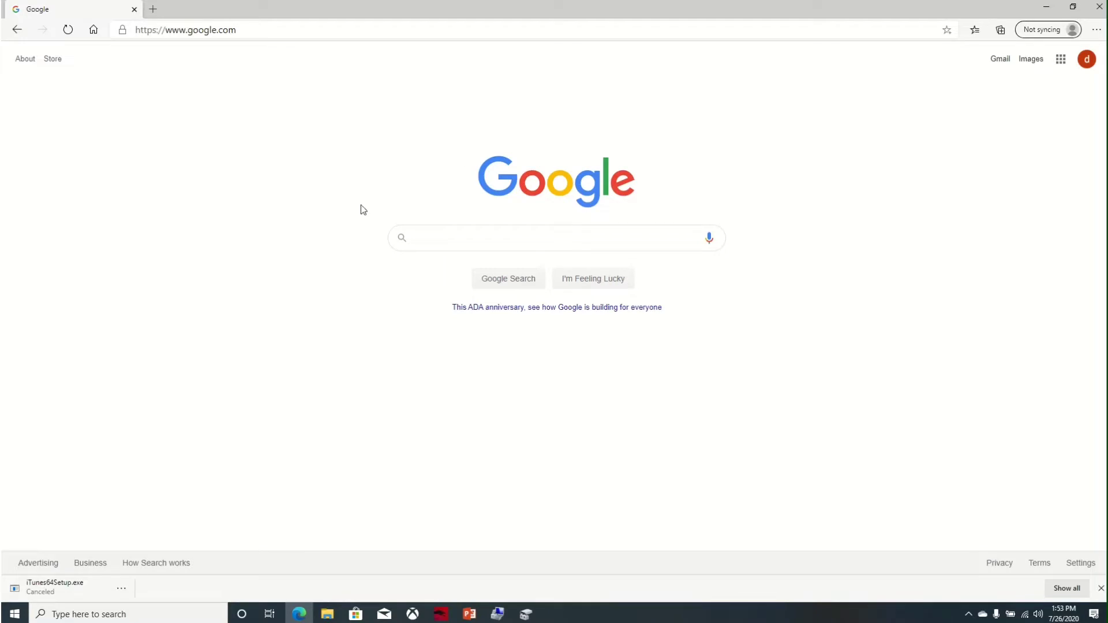
Search Google for 'itunes for windows' using the autocomplete suggestion.
left_click(449, 236)
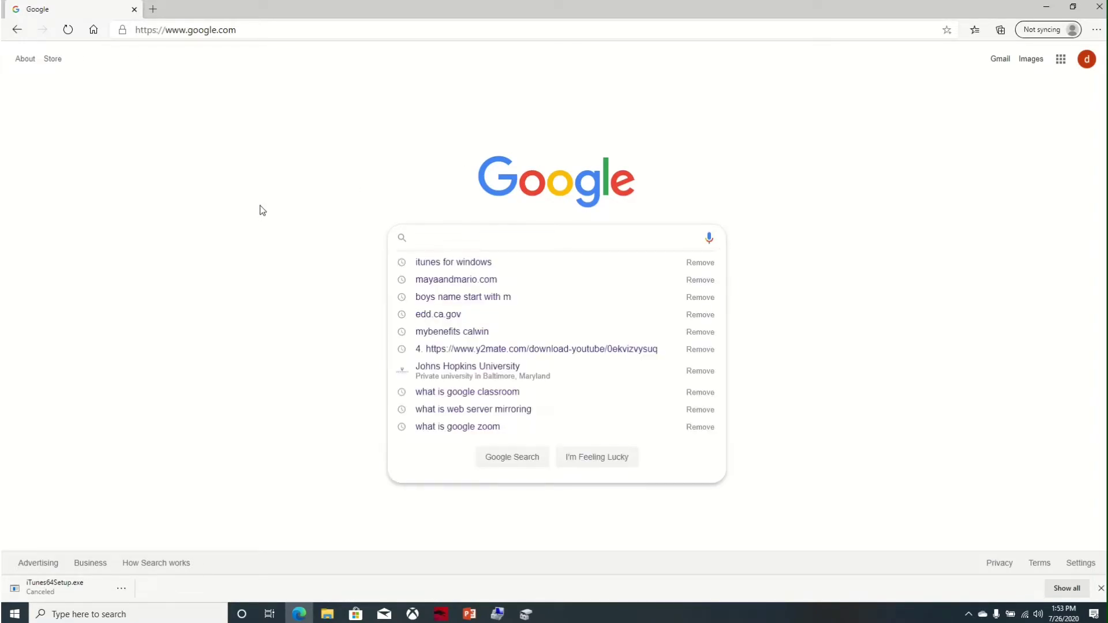
type("i")
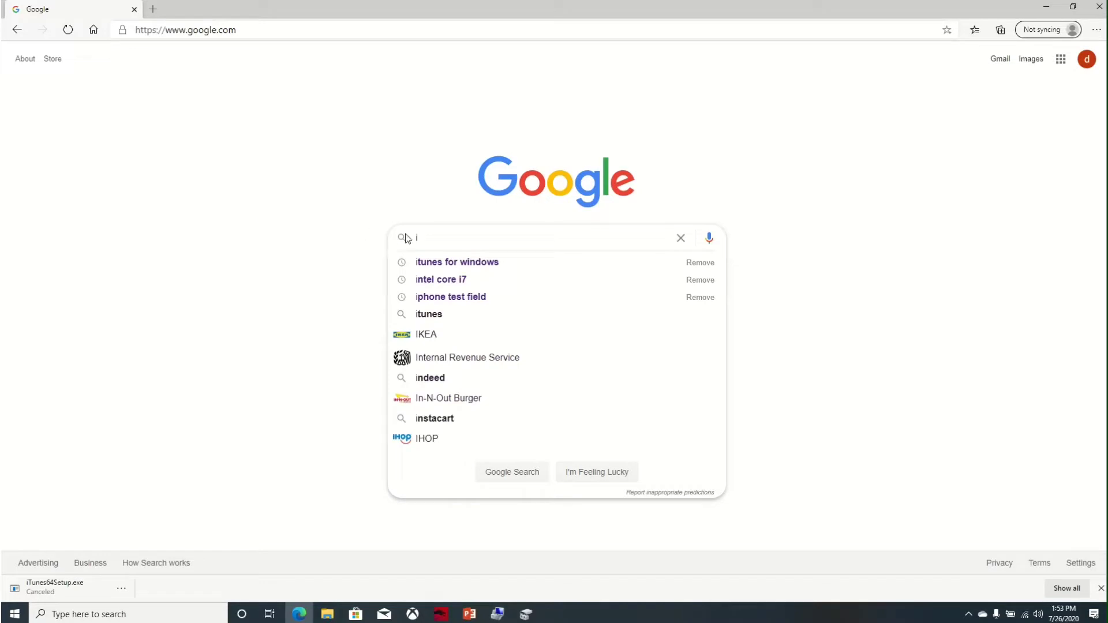
left_click(476, 266)
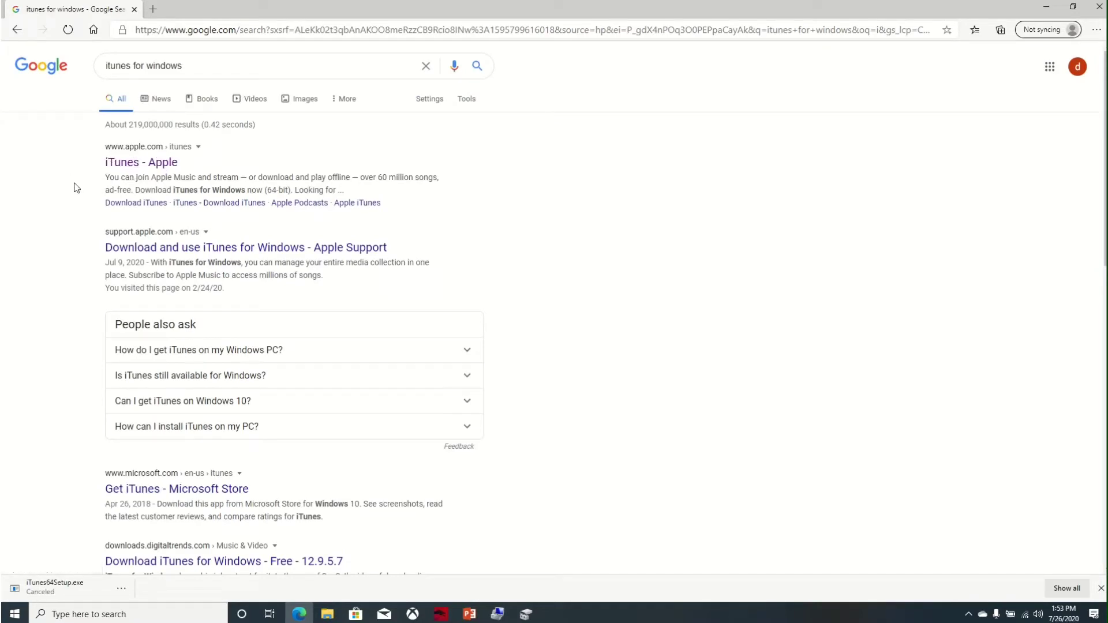
Open the 'iTunes - Apple' result and scroll to the 'Looking for other versions?' links.
left_click(131, 169)
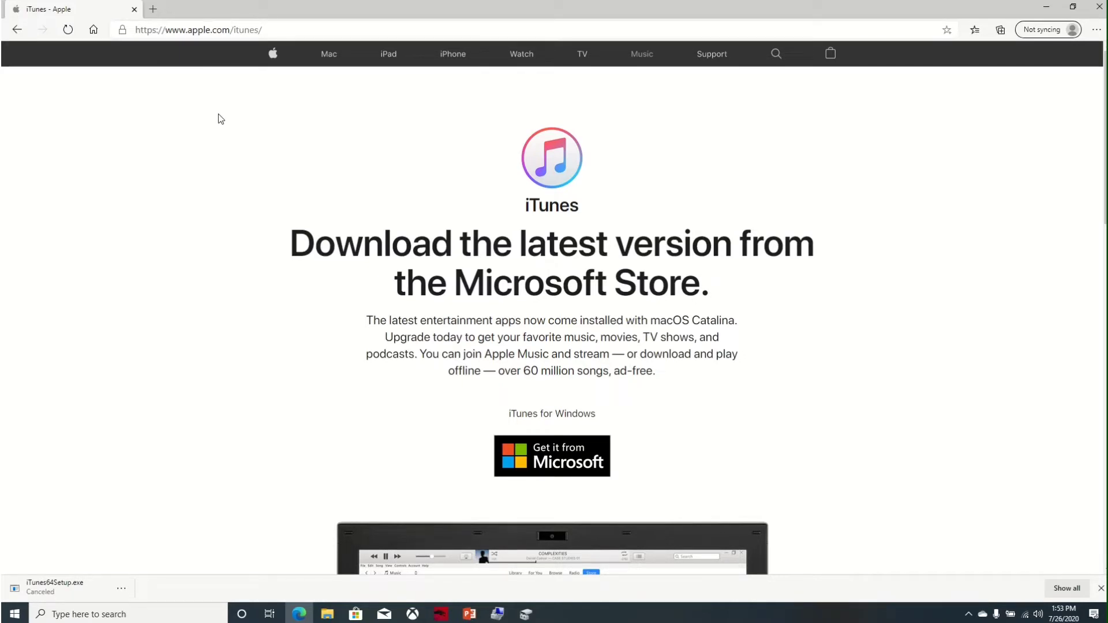
scroll(218, 114, "down", 5)
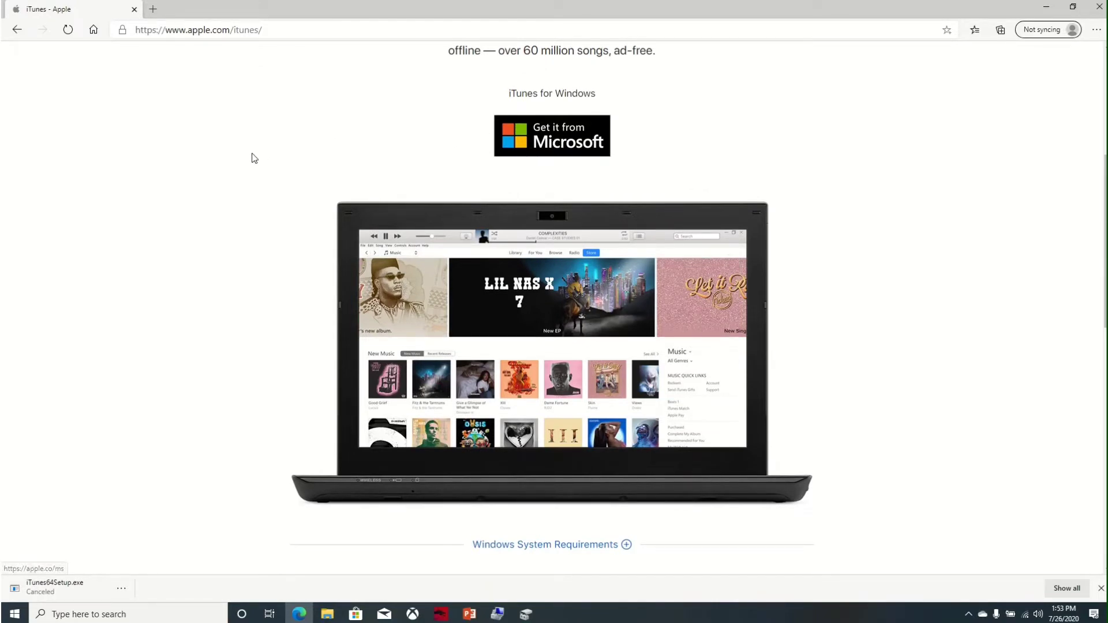
scroll(252, 158, "down", 3)
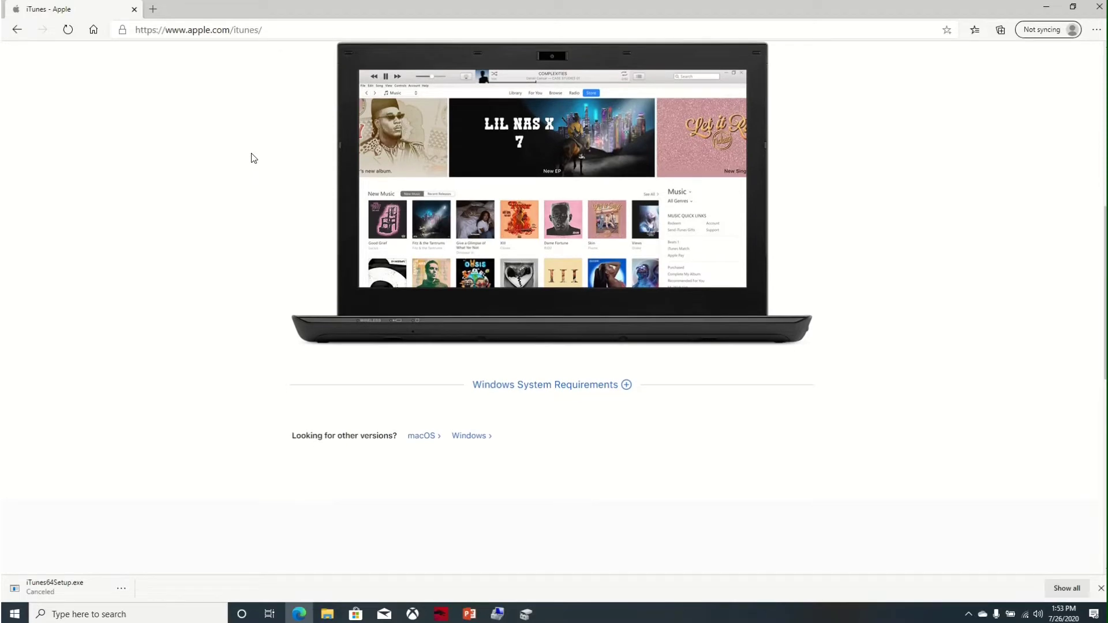
scroll(251, 157, "down", 4)
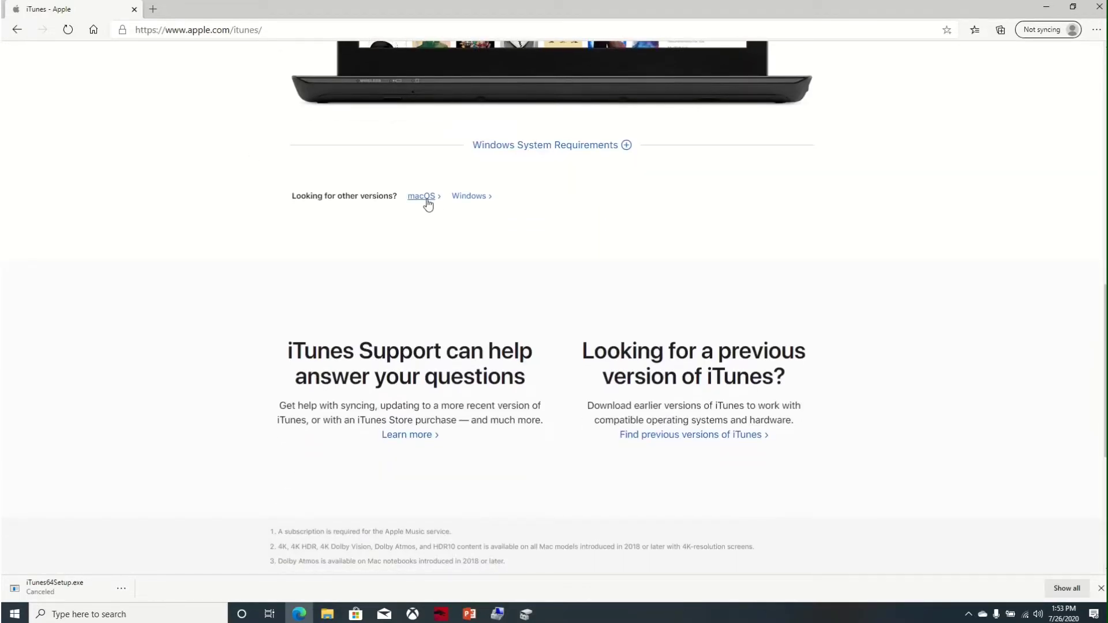
Open the macOS iTunes page 'iTunes is going places.', scroll through it, and return to the top.
left_click(427, 202)
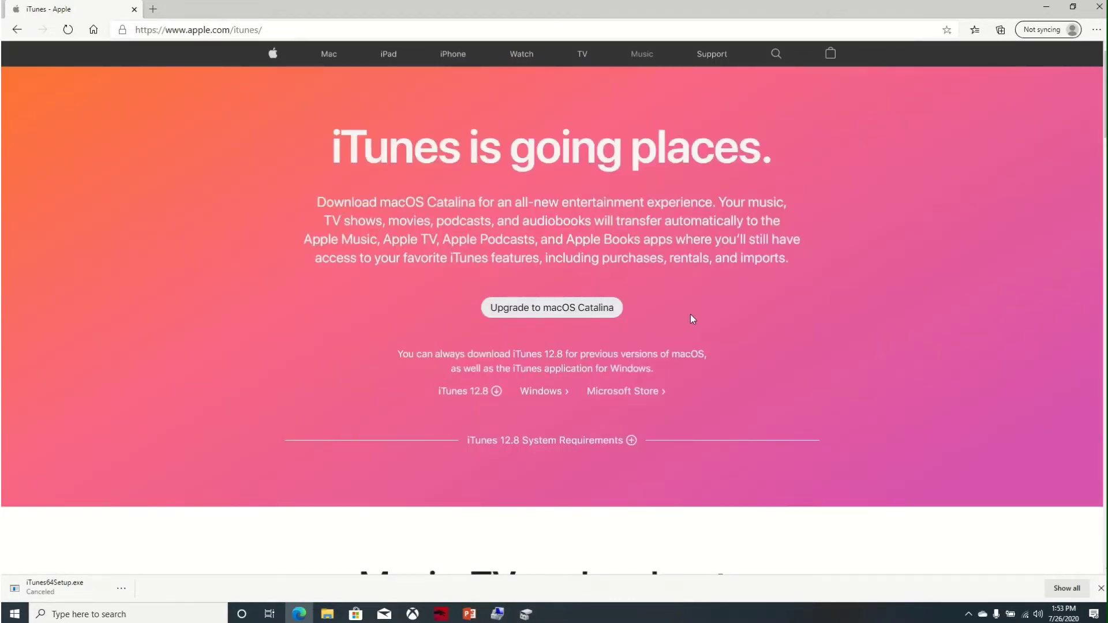
scroll(691, 310, "down", 7)
scroll(691, 309, "down", 5)
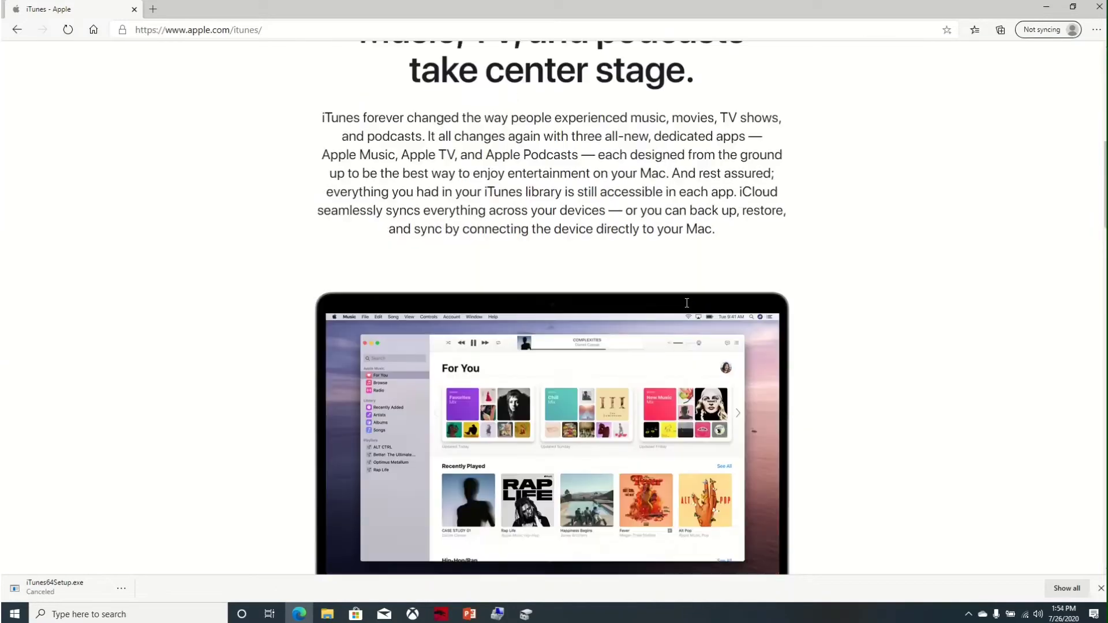
scroll(683, 303, "up", 2)
scroll(656, 304, "down", 5)
scroll(656, 304, "down", 7)
scroll(645, 291, "down", 18)
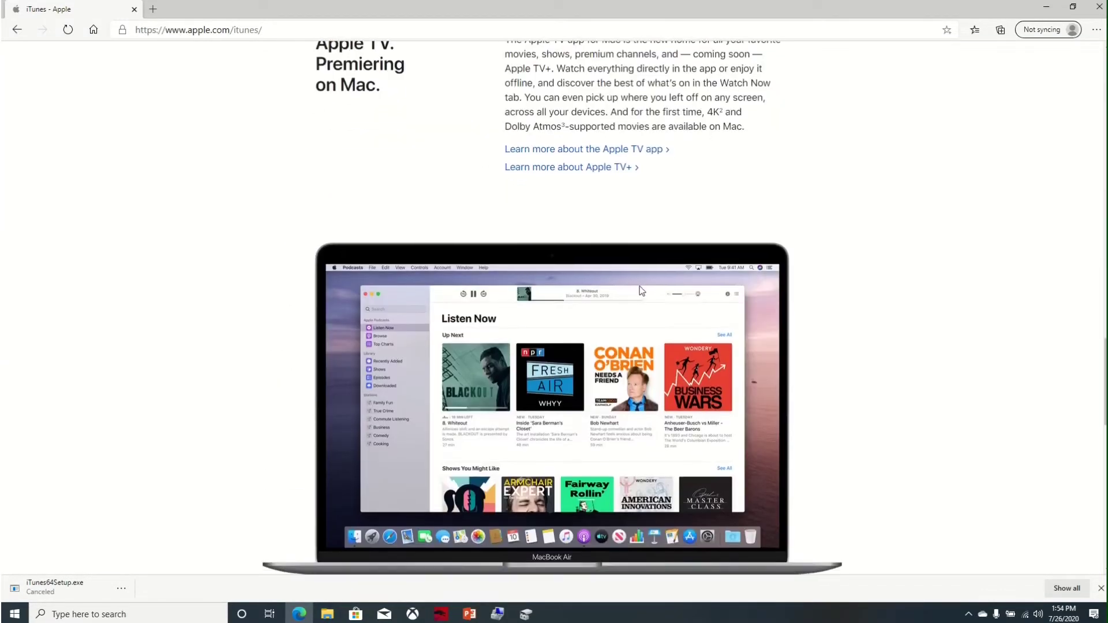
scroll(638, 292, "down", 2)
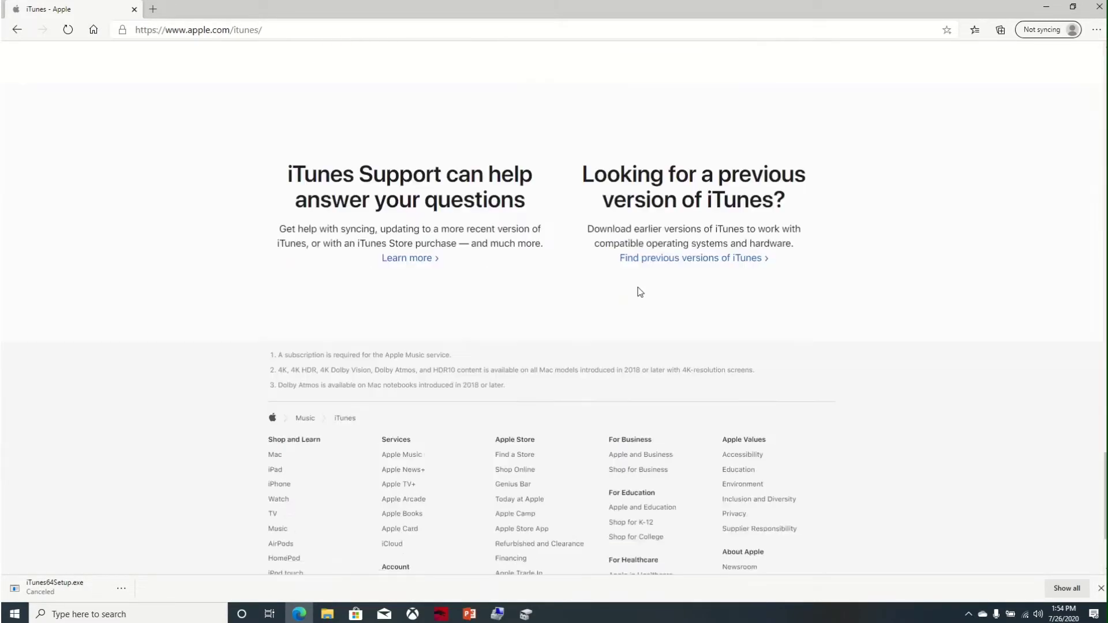
scroll(638, 290, "up", 1)
scroll(574, 224, "up", 15)
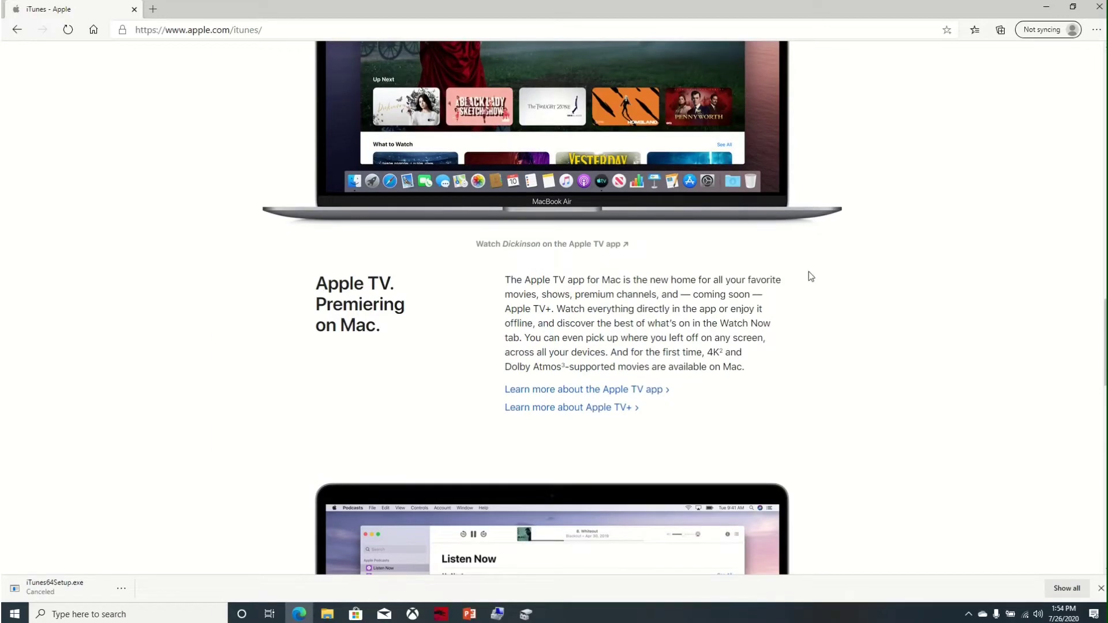
scroll(810, 272, "up", 5)
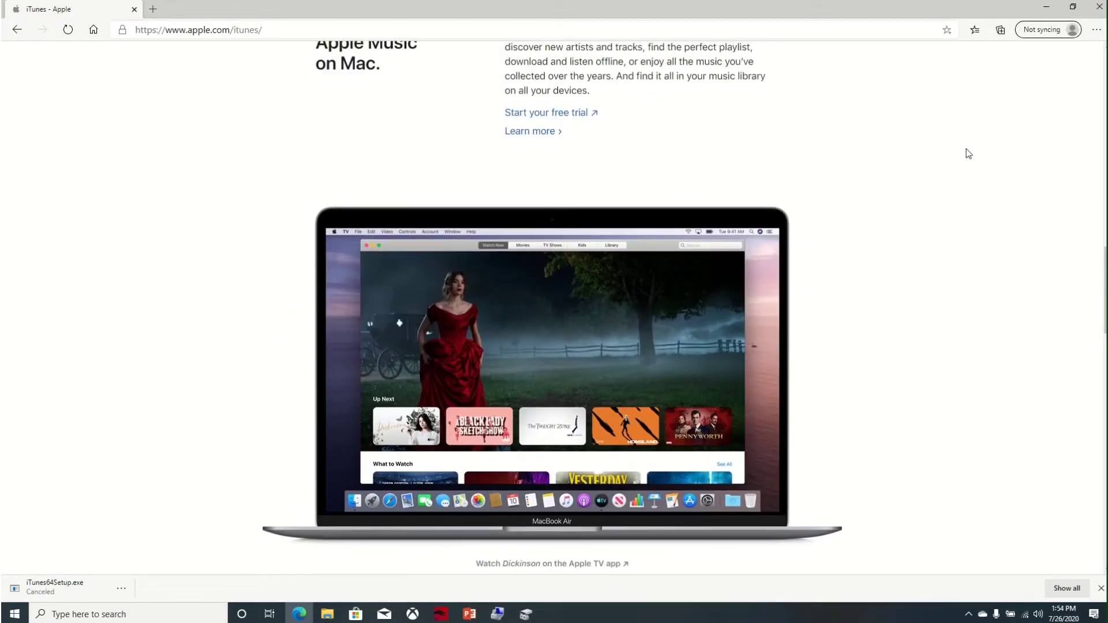
scroll(966, 153, "up", 3)
scroll(967, 168, "down", 1)
scroll(966, 168, "up", 15)
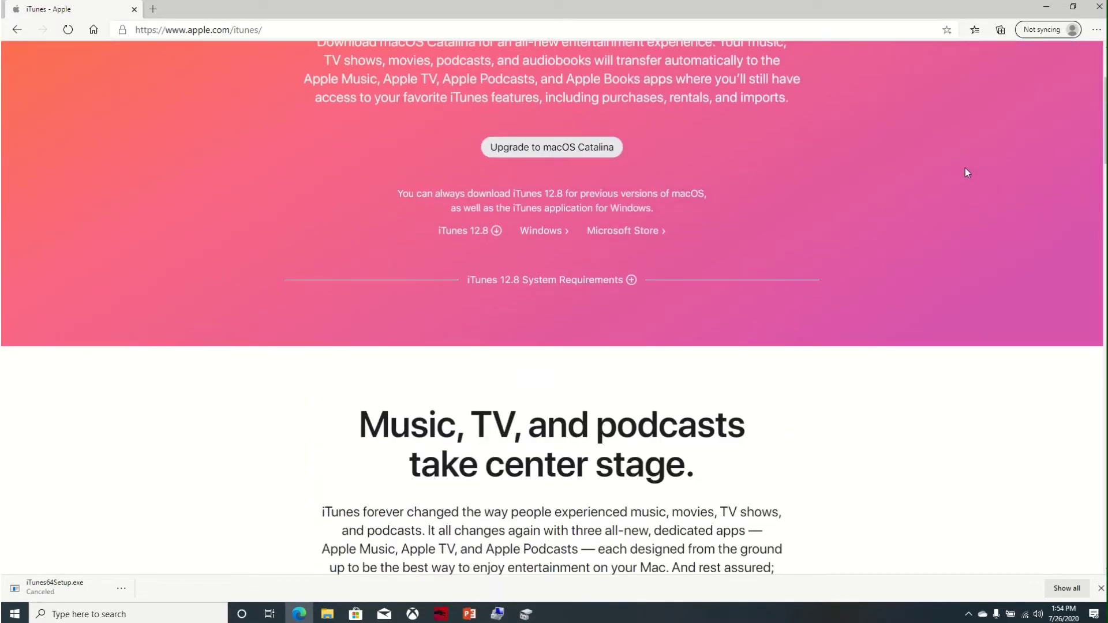
scroll(965, 171, "up", 2)
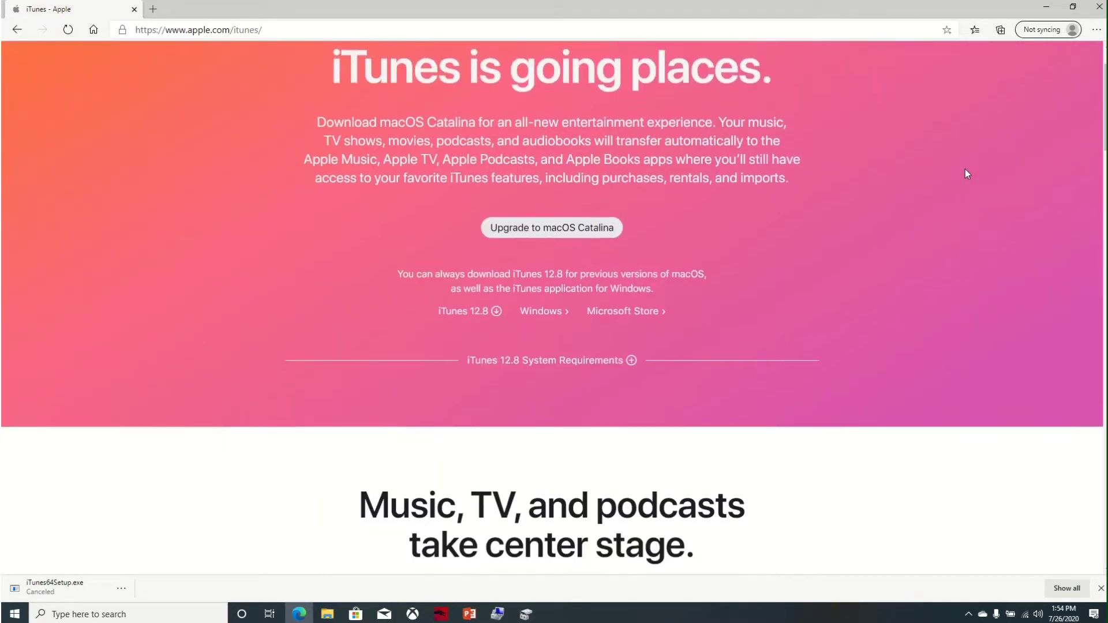
scroll(966, 172, "up", 2)
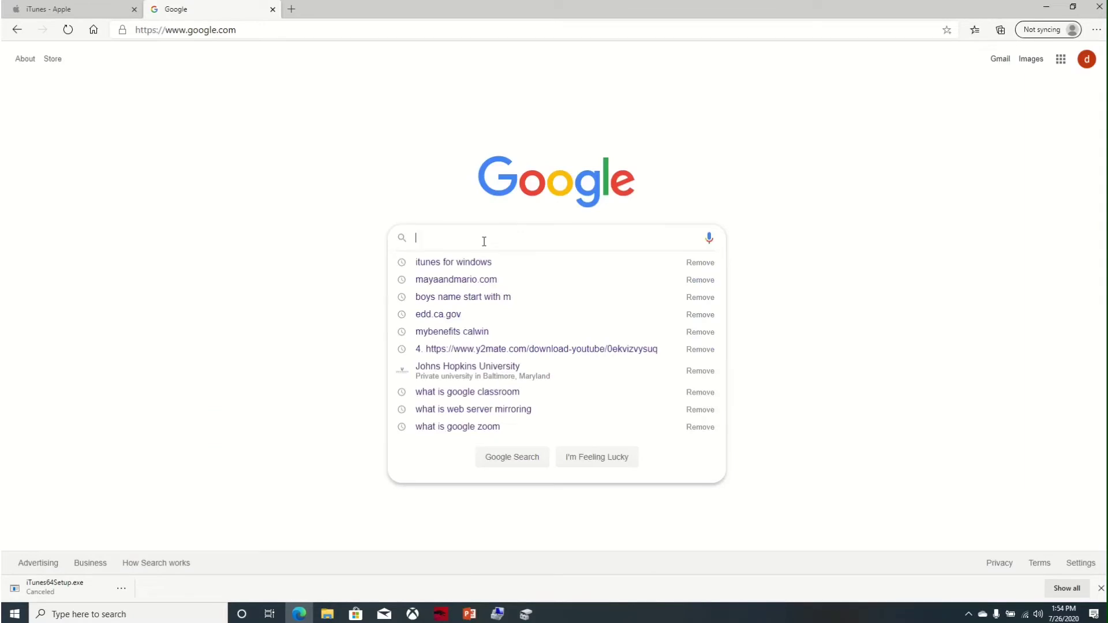
Search 'itunes for windows' again, open Apple's iTunes page, and scroll to the version links.
left_click(489, 267)
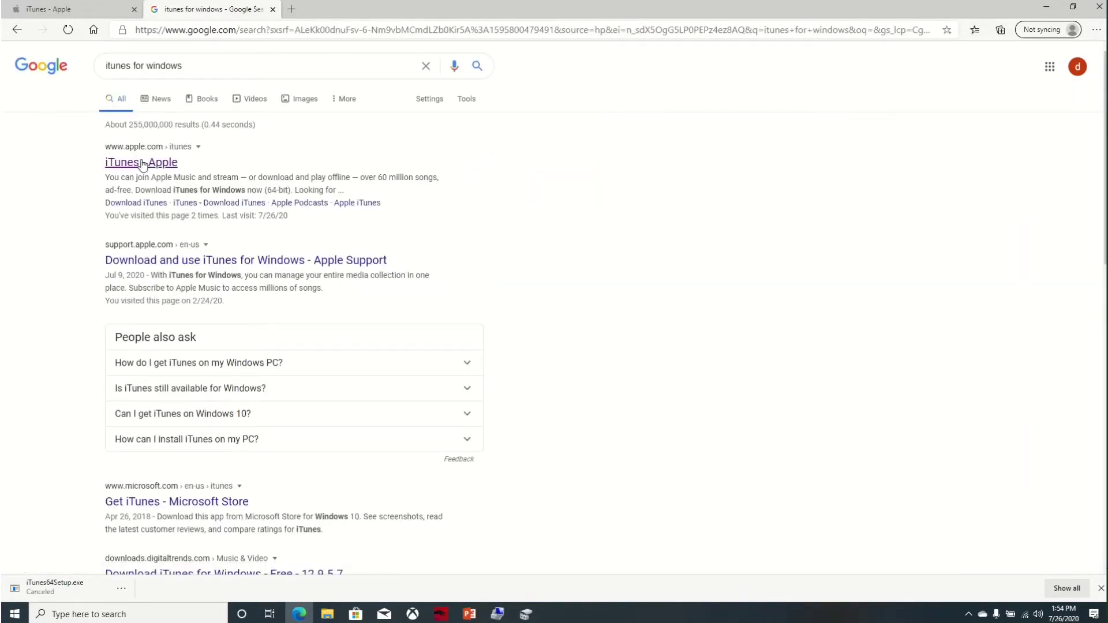
left_click(143, 163)
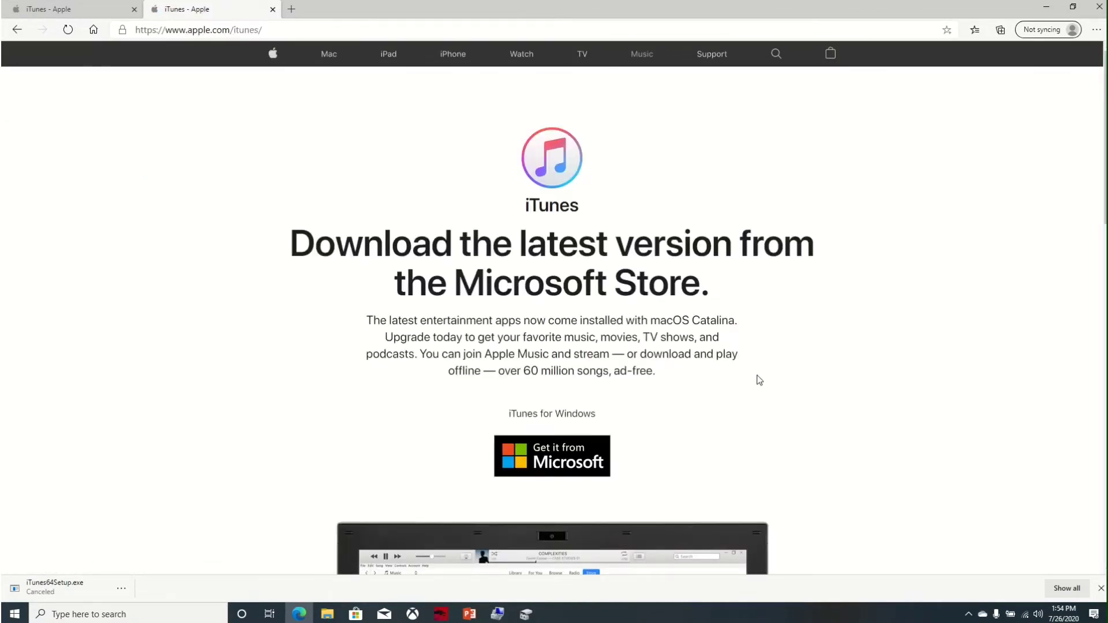
scroll(757, 352, "down", 10)
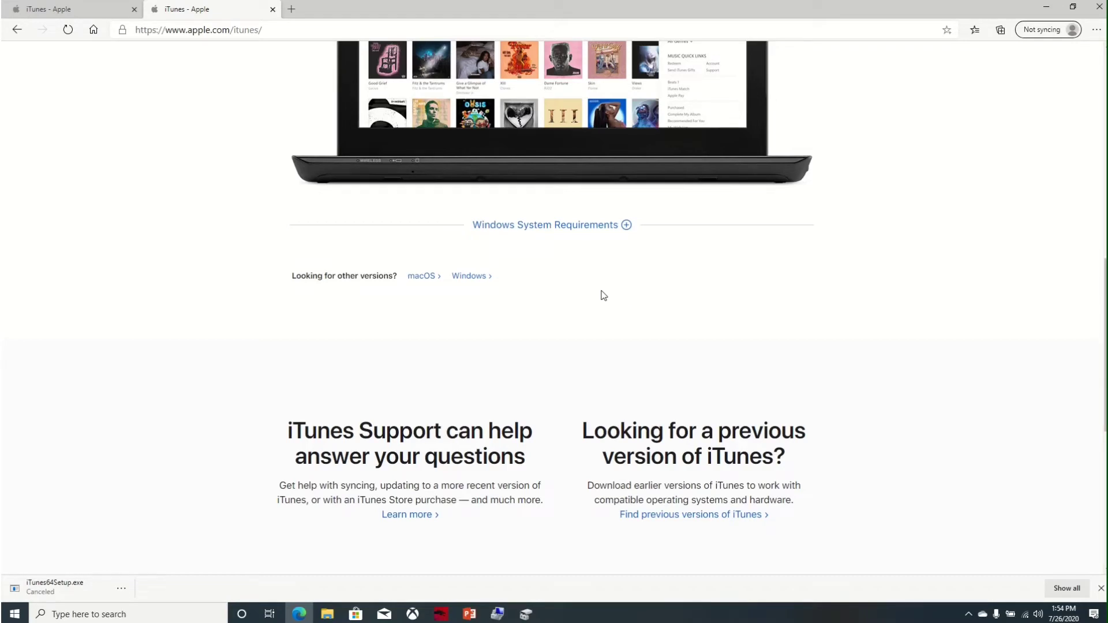
Switch to the Windows iTunes download page and expand 'Windows System Requirements' to review them.
left_click(469, 277)
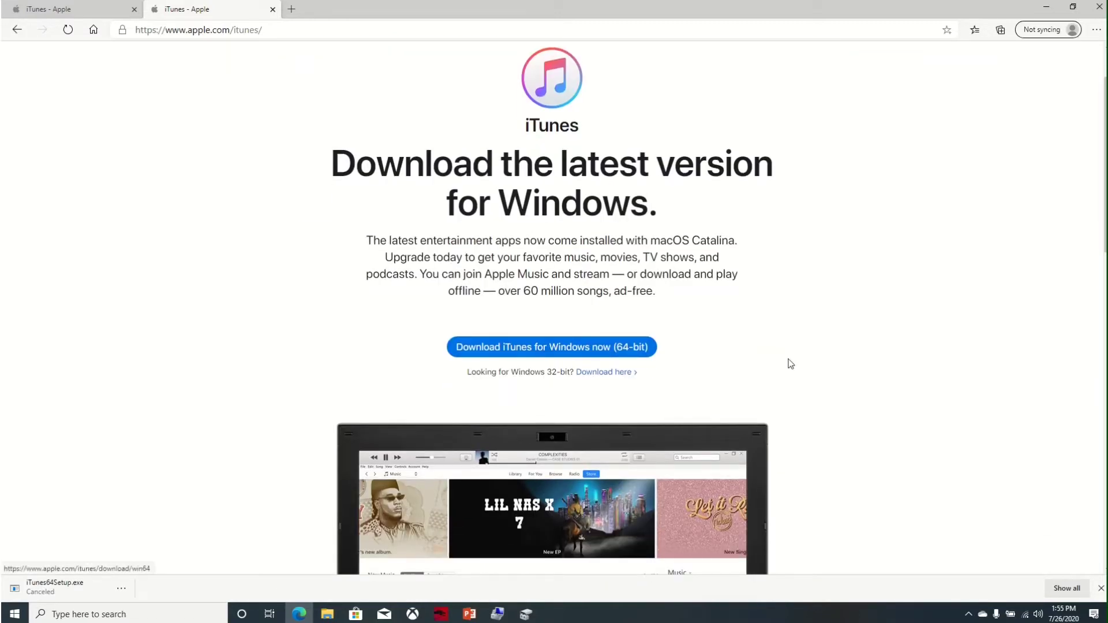
scroll(849, 350, "down", 8)
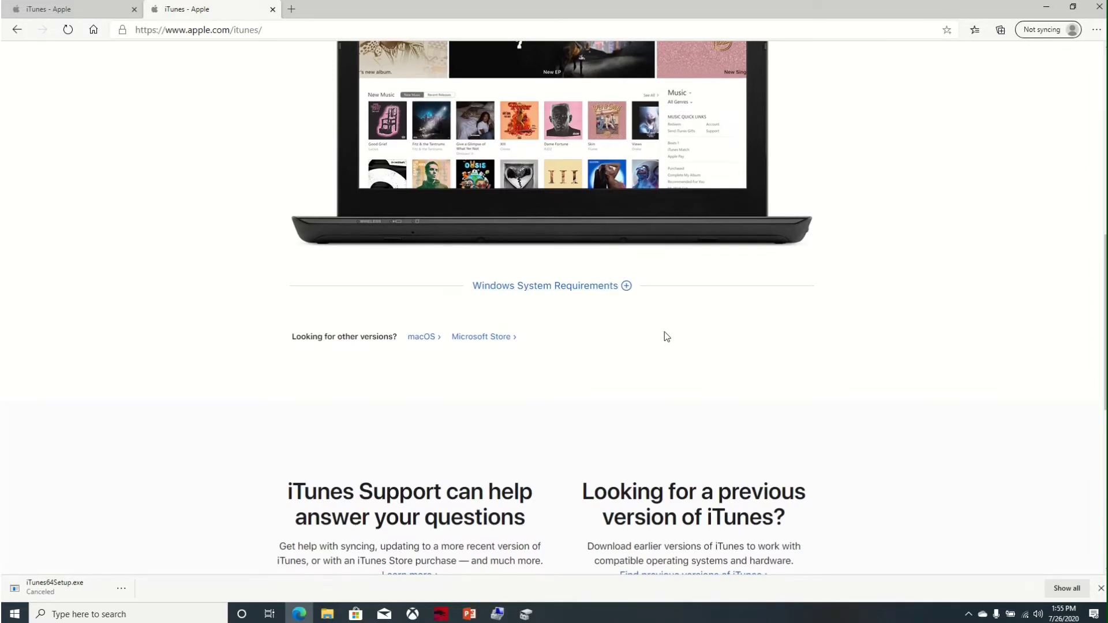
left_click(626, 286)
scroll(734, 244, "down", 4)
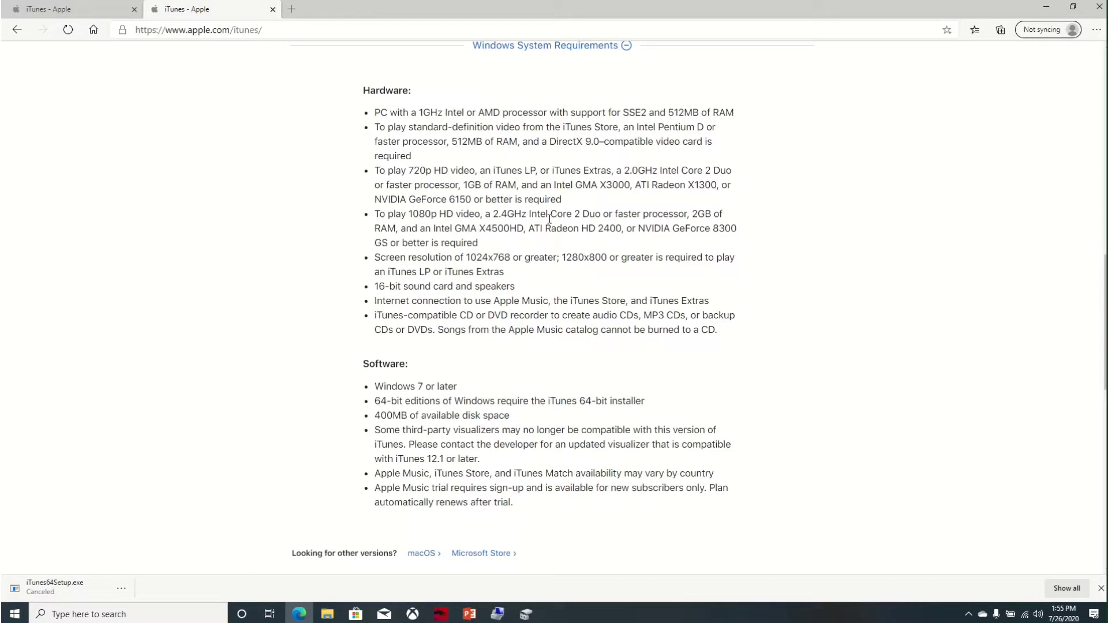
scroll(543, 219, "down", 2)
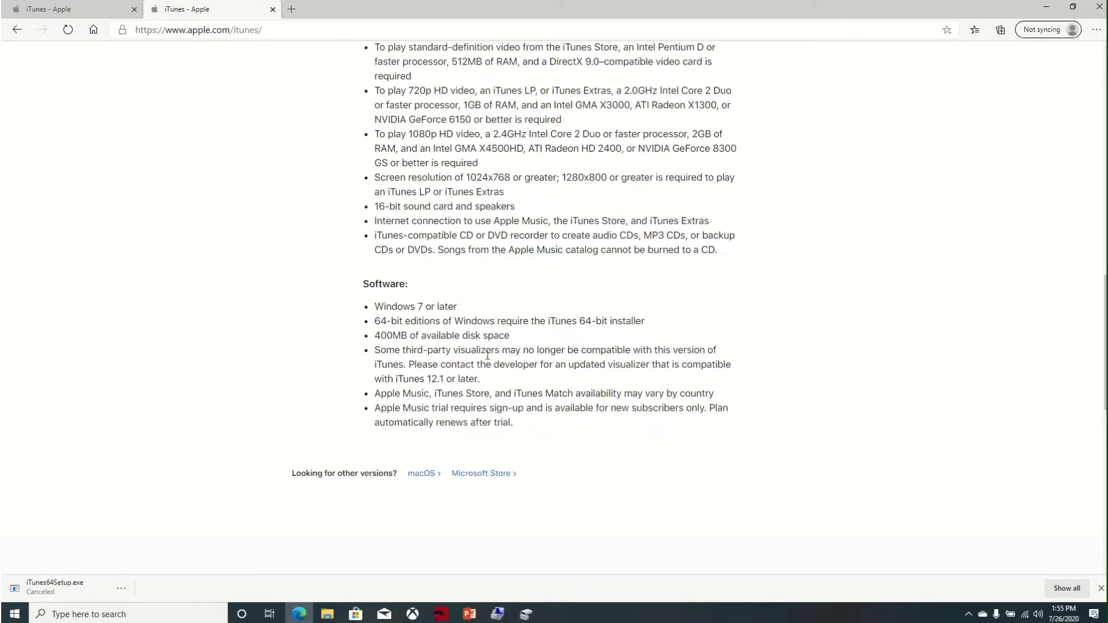
scroll(774, 280, "up", 2)
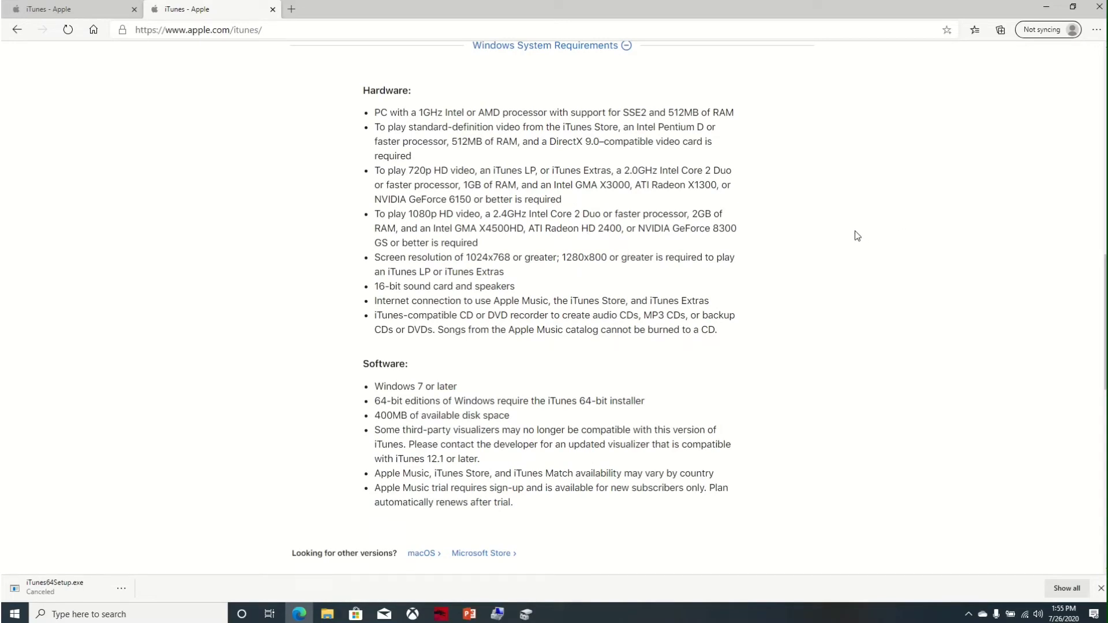
scroll(848, 237, "down", 3)
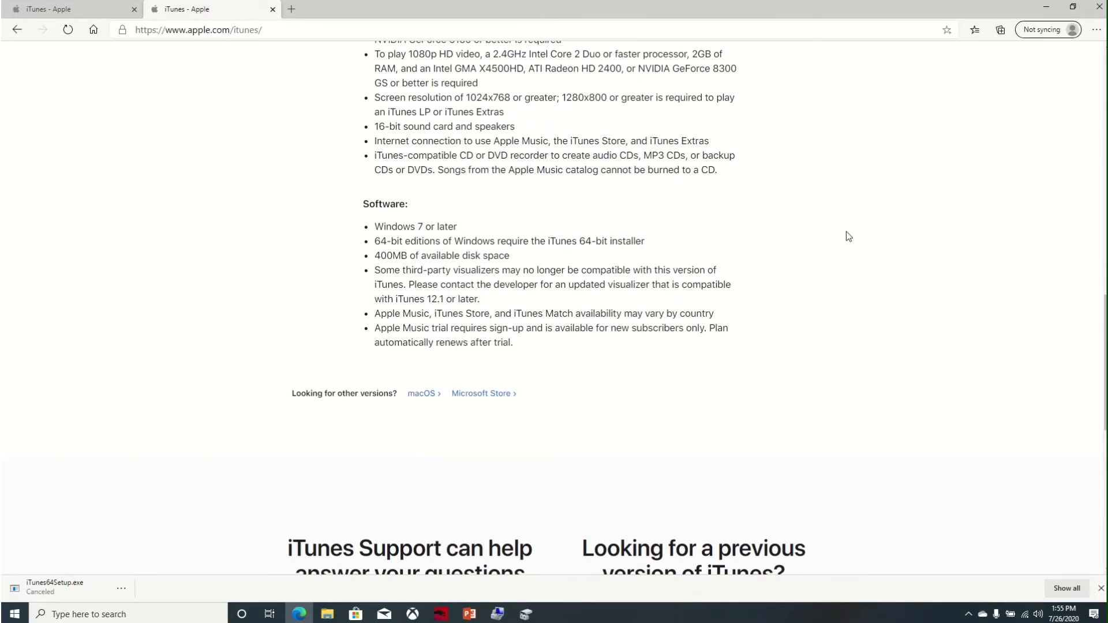
scroll(848, 237, "up", 9)
scroll(847, 236, "up", 6)
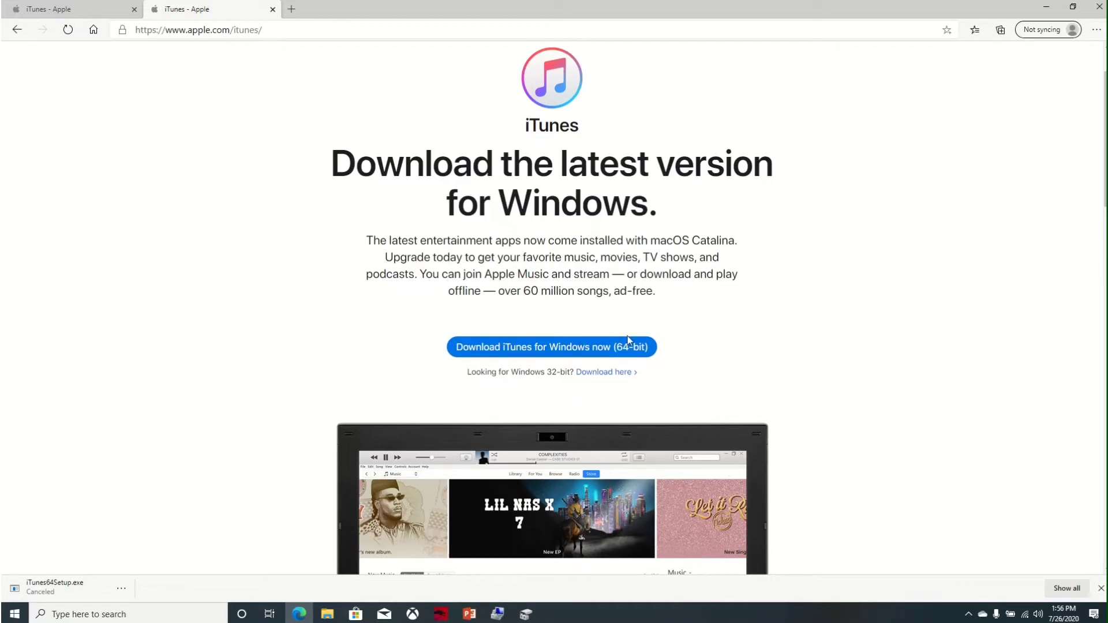
Download iTunes for Windows (64-bit), getting the 282 MB iTunes64Setup.exe.
left_click(576, 349)
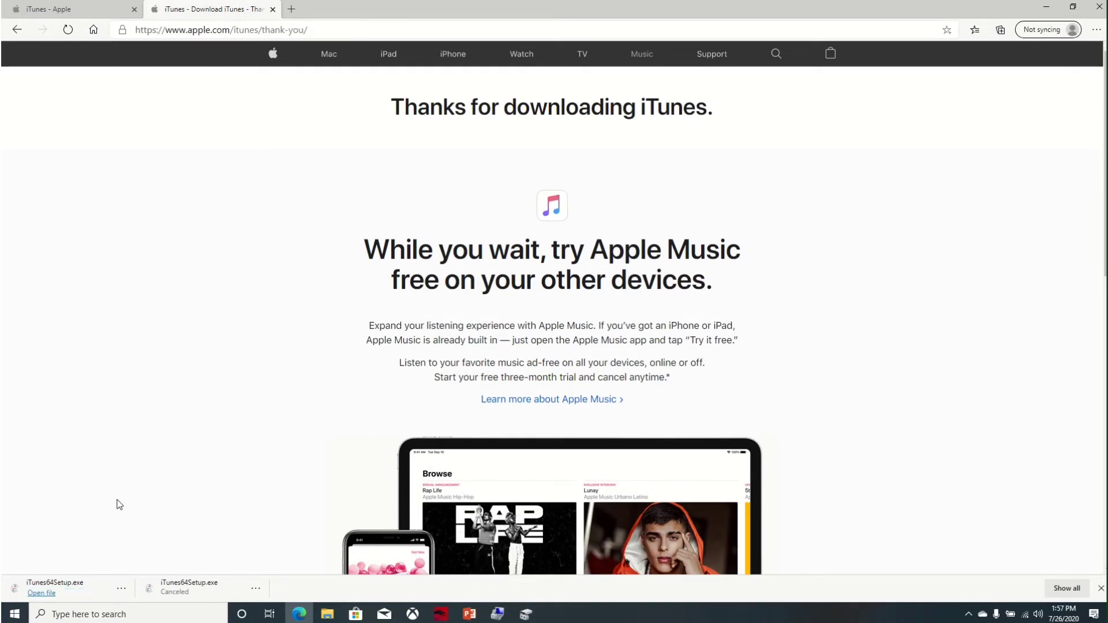
Run iTunes64Setup.exe, go past the Welcome page, and keep English (United States) as the language.
left_click(42, 593)
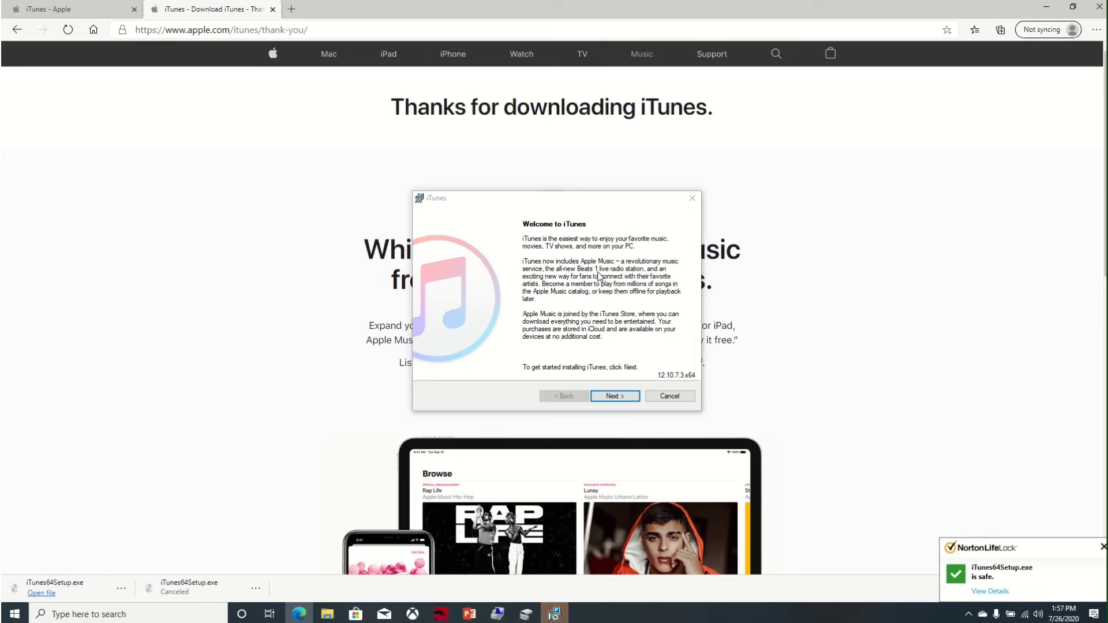
left_click(615, 397)
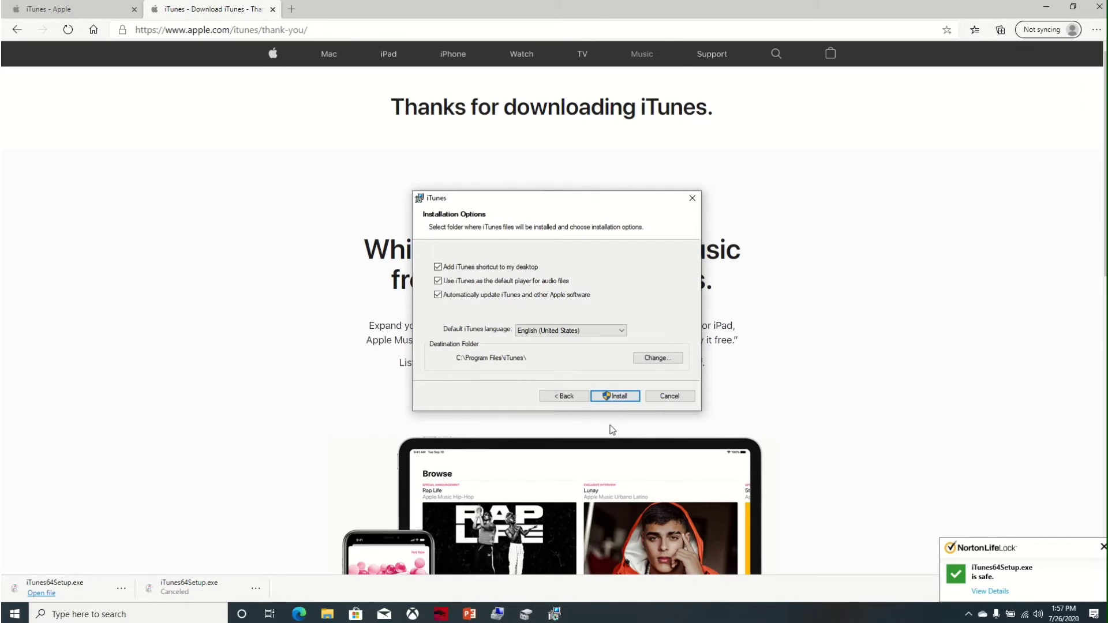
left_click(623, 333)
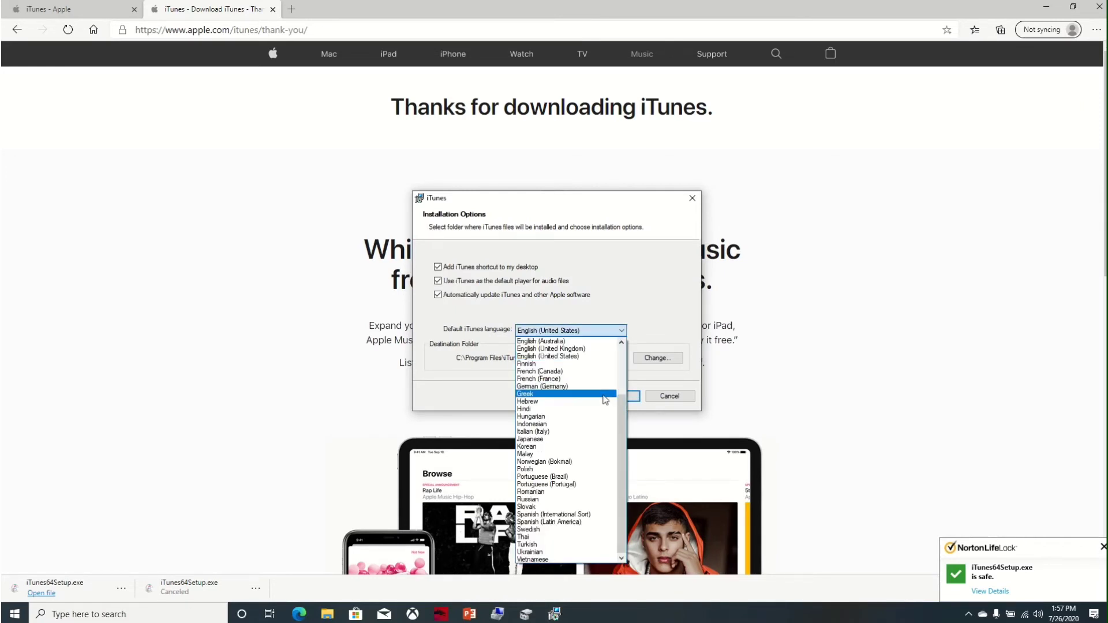
left_click(596, 362)
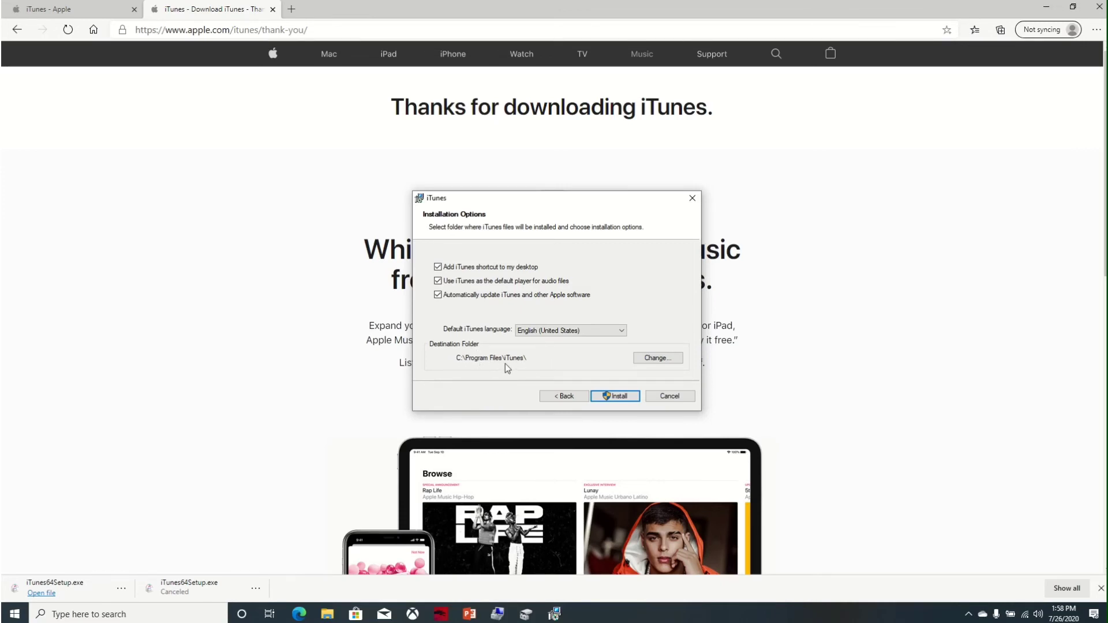
Install iTunes to C:\Program Files\iTunes\ and finish the wizard to reach the restart prompt.
left_click(620, 397)
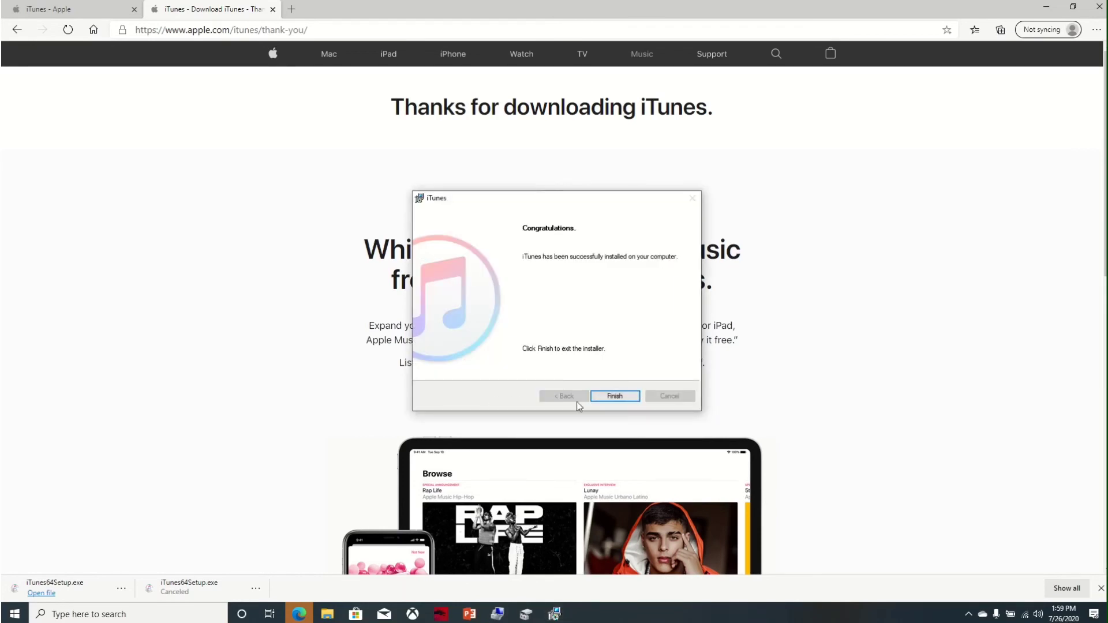
left_click(614, 397)
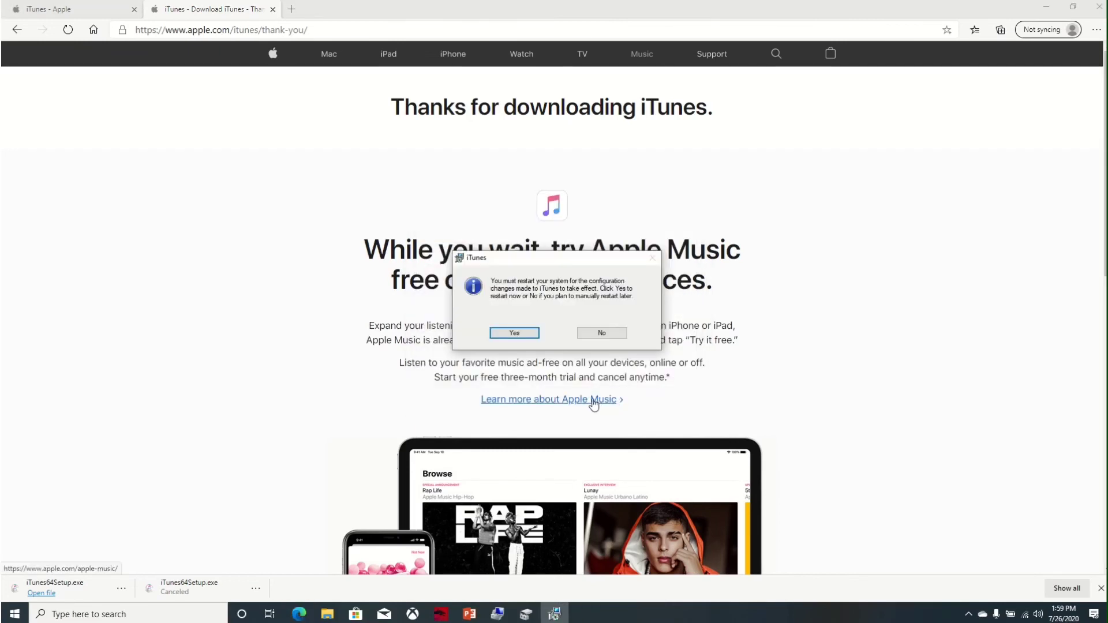